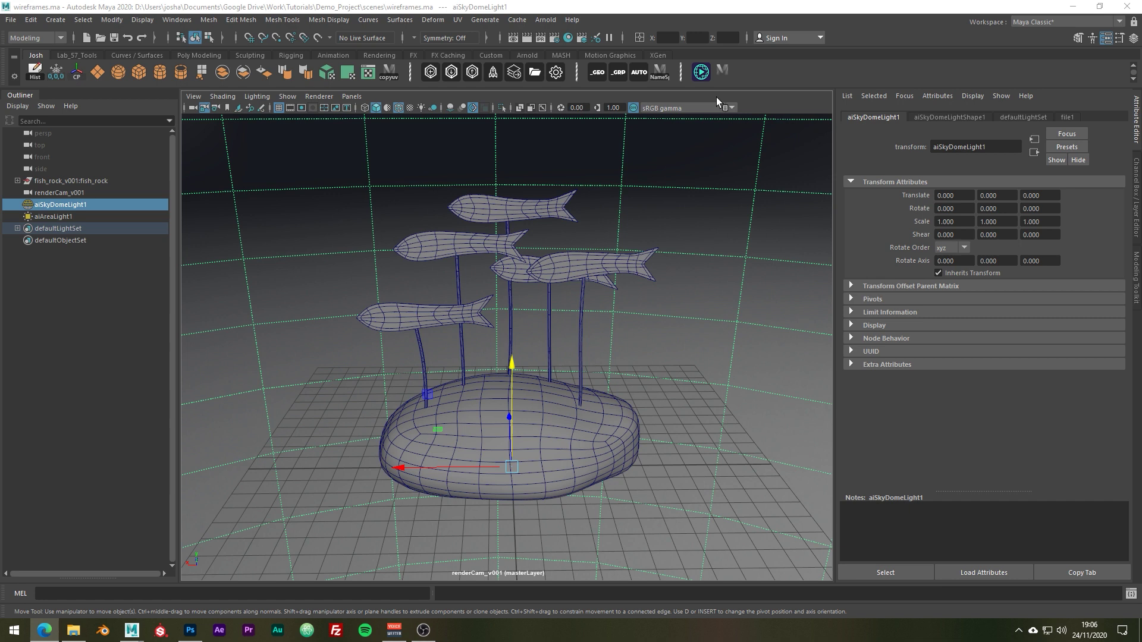
Open the Wireframe Playblaster and enable wireframe mode, showing the scene as white wireframe on black
click(702, 76)
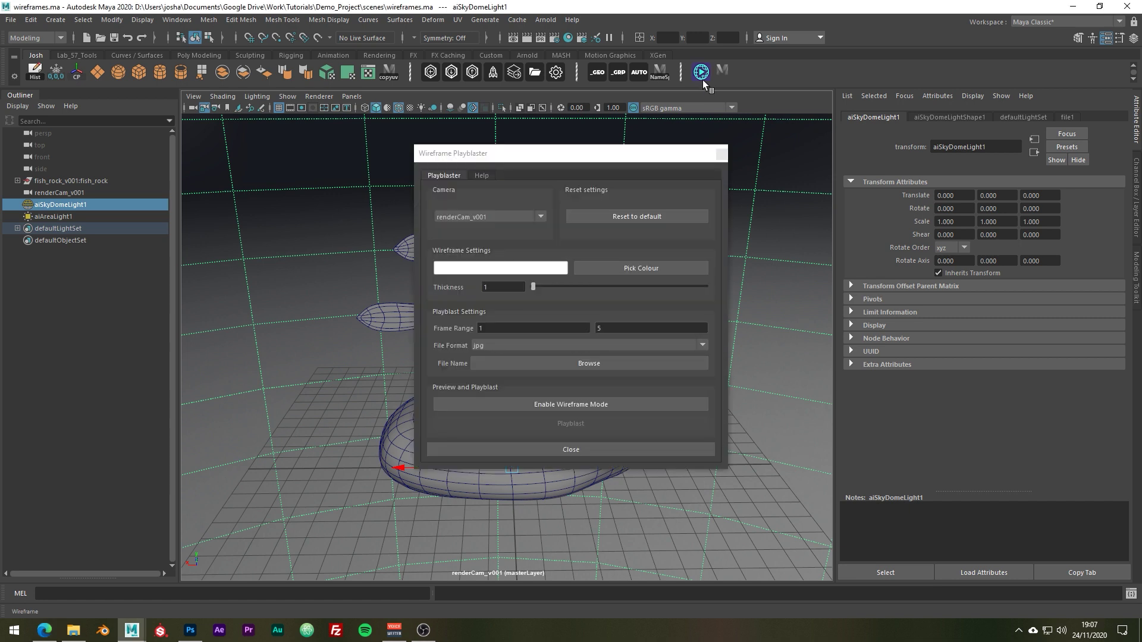
click(618, 408)
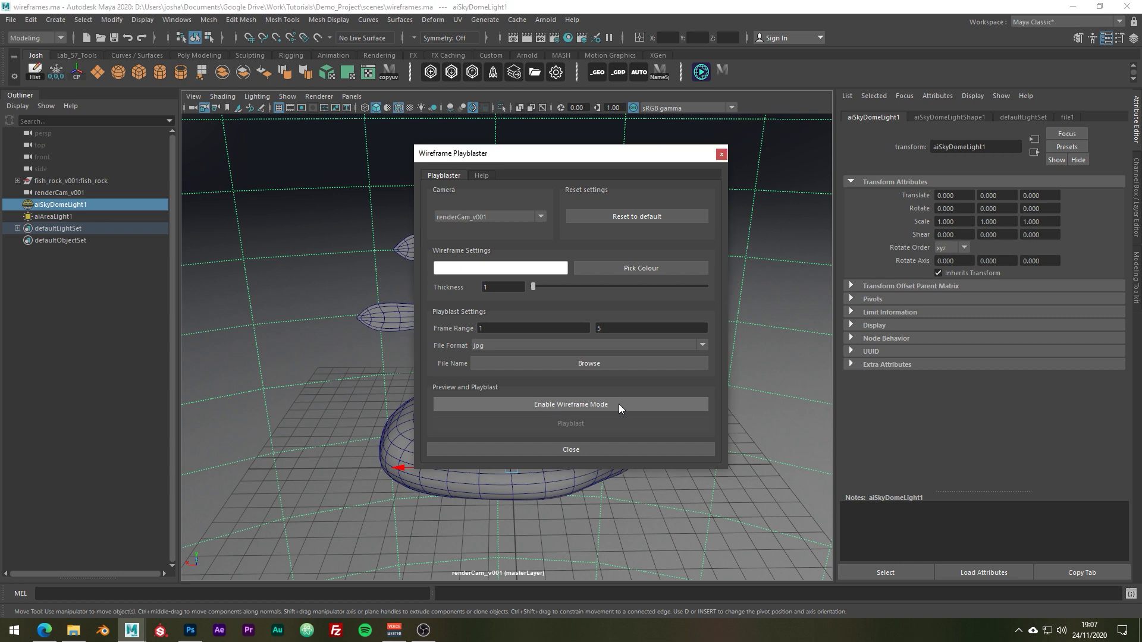
click(618, 404)
drag(630, 152, 937, 145)
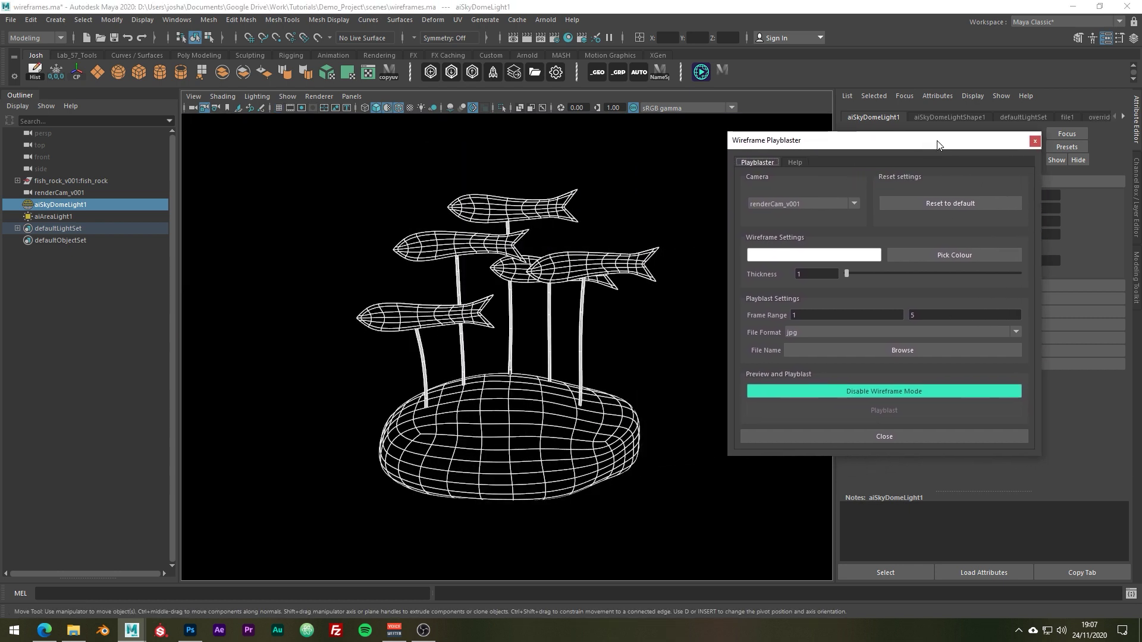
Set the end frame to 1, keep the wireframe colour white, and set thickness to 1.7
double_click(923, 315)
text(1)
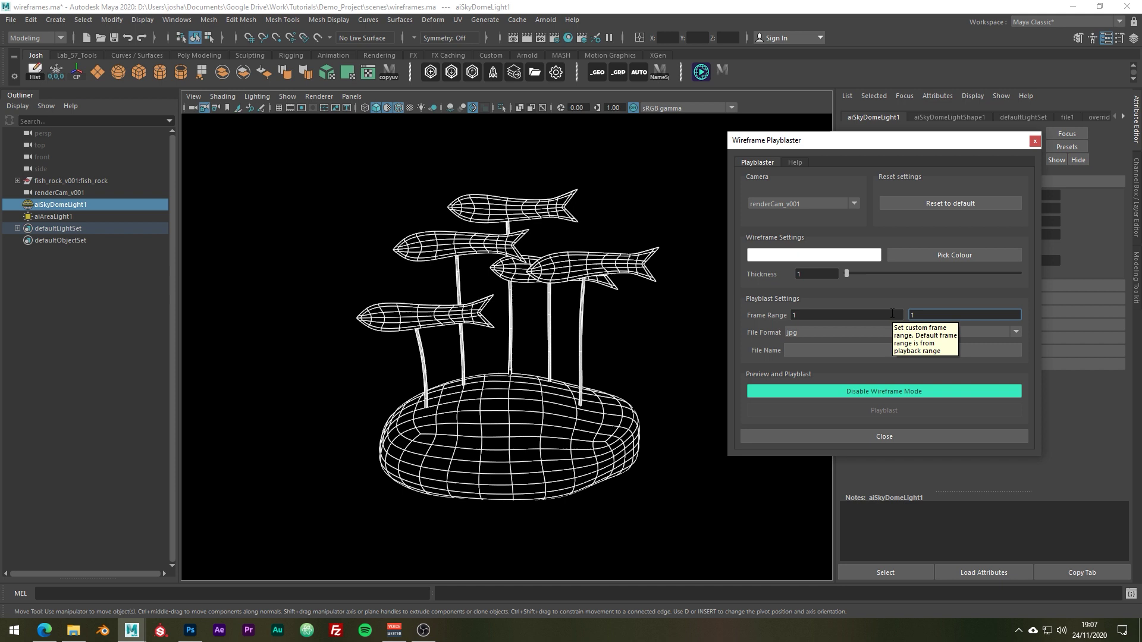
click(951, 256)
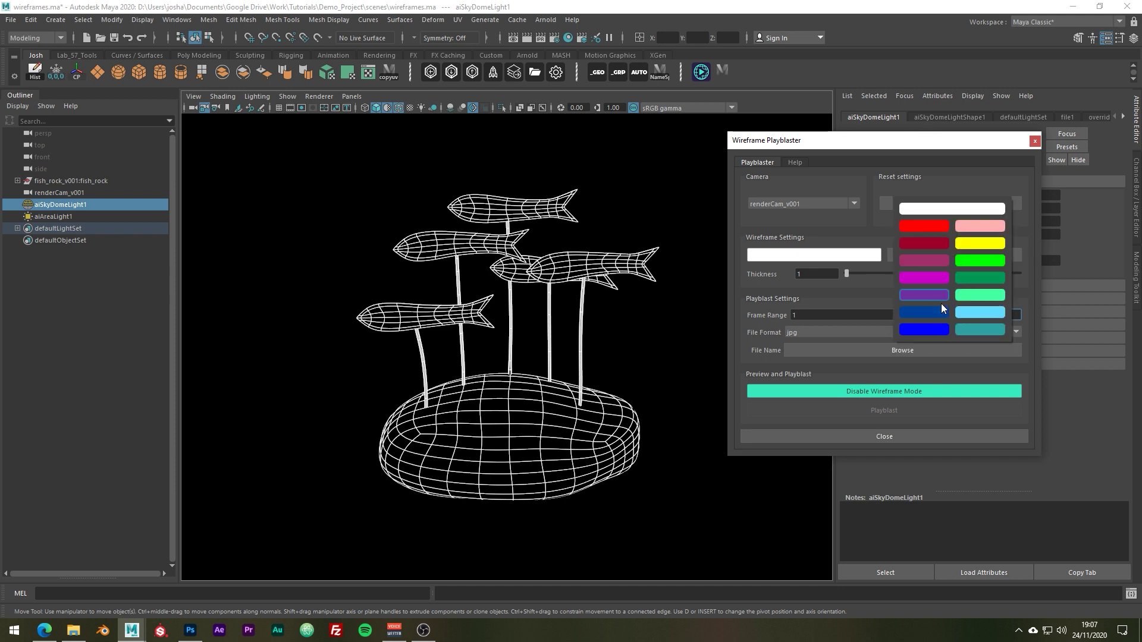
click(993, 213)
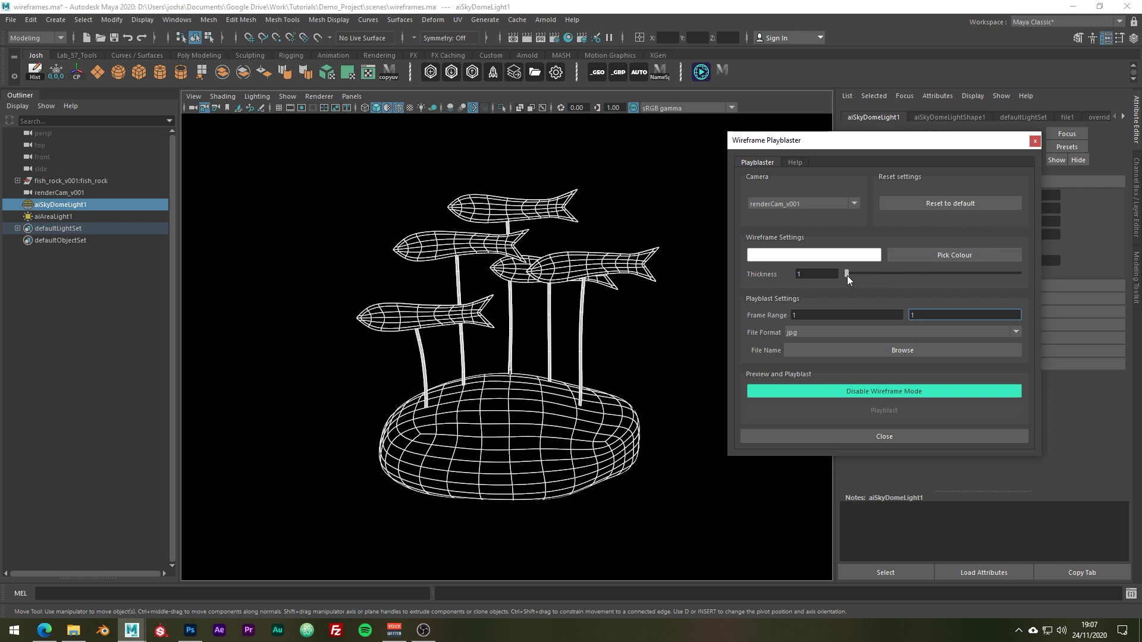
drag(847, 275, 858, 274)
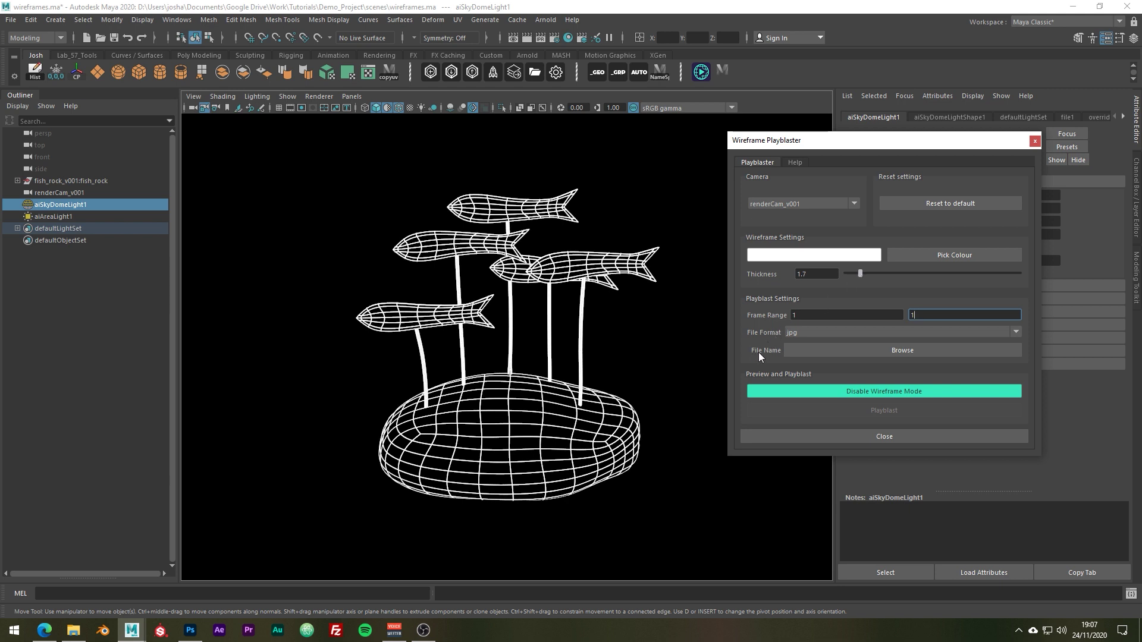
Save the playblast to the Desktop as wireframes_wireframePlayblast_renderCam_v001.jpg and render it
click(924, 352)
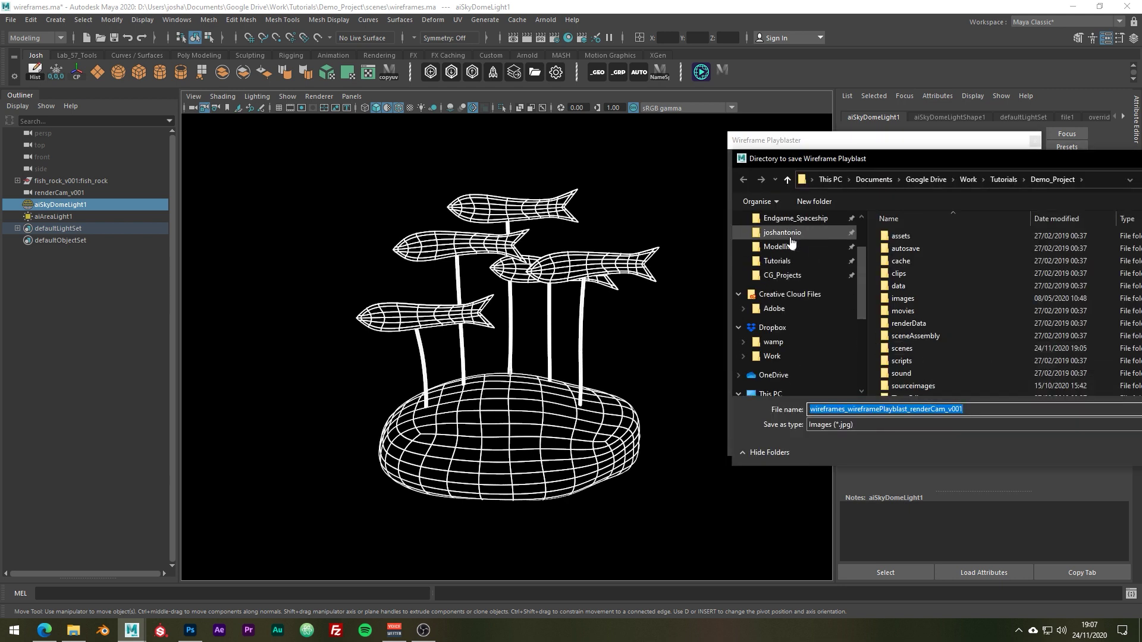
click(776, 241)
key(Return)
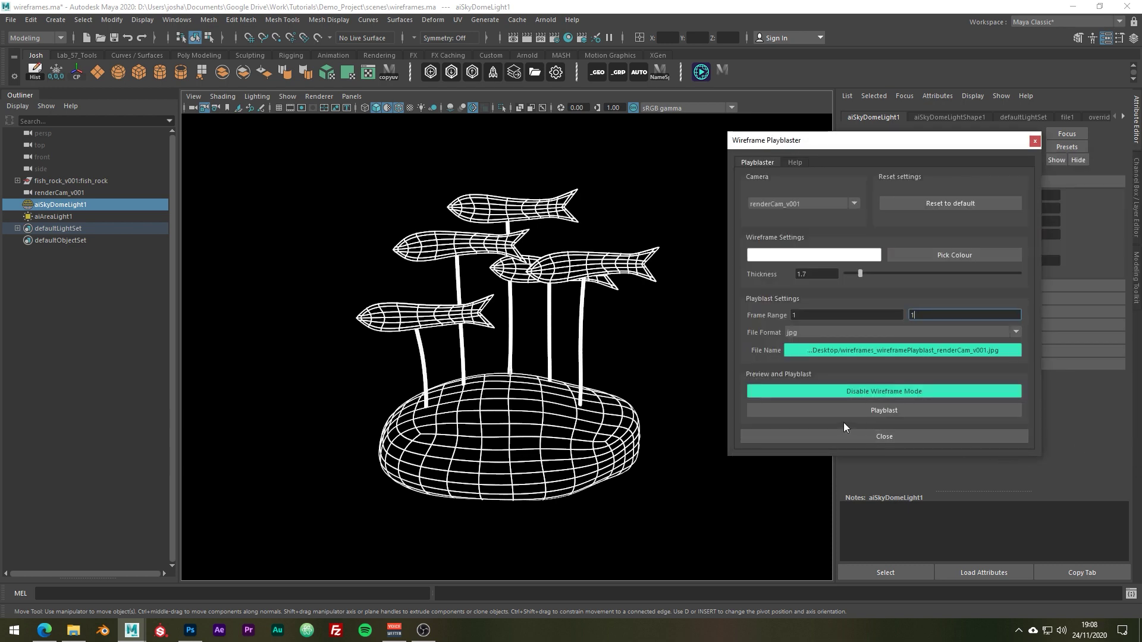
click(925, 410)
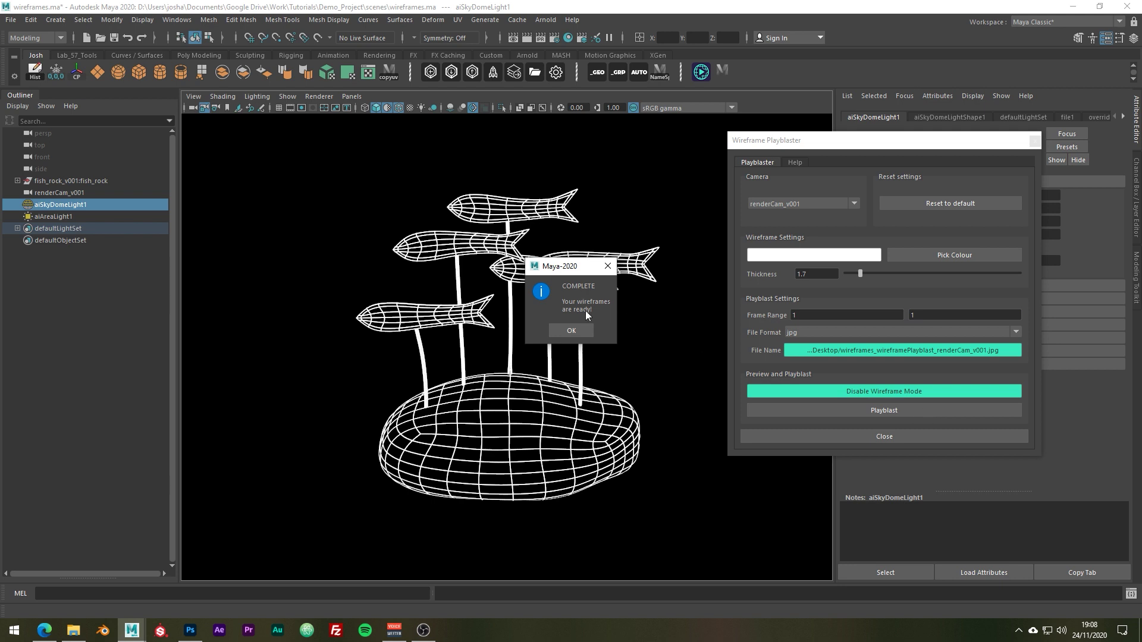
click(573, 329)
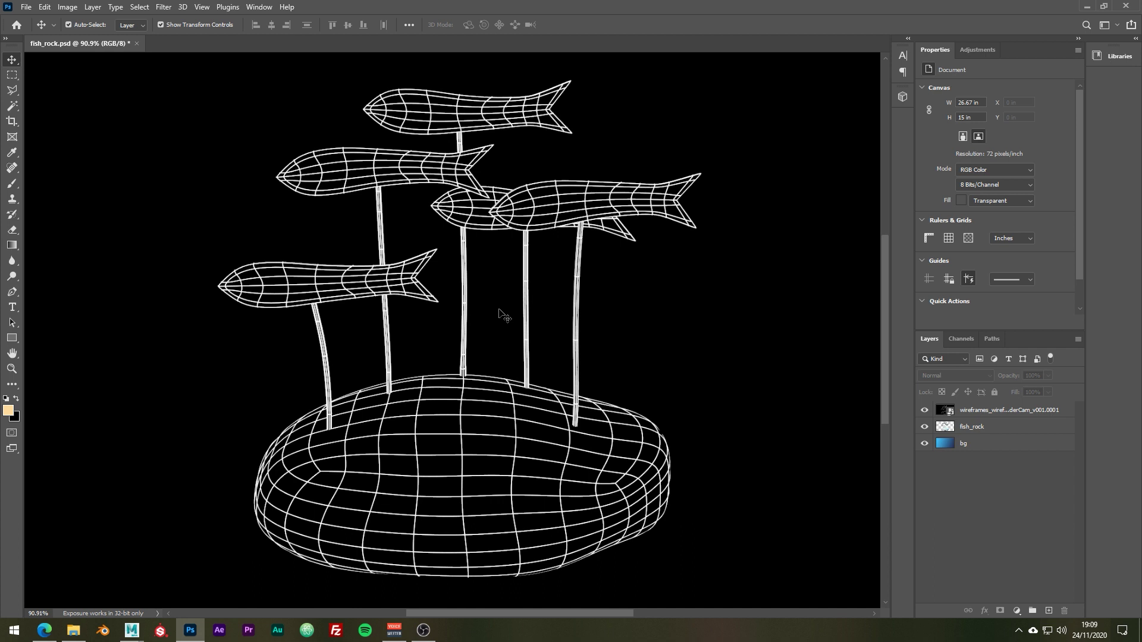
Change the wireframes layer's blend mode to Screen so only the white lines show
click(977, 412)
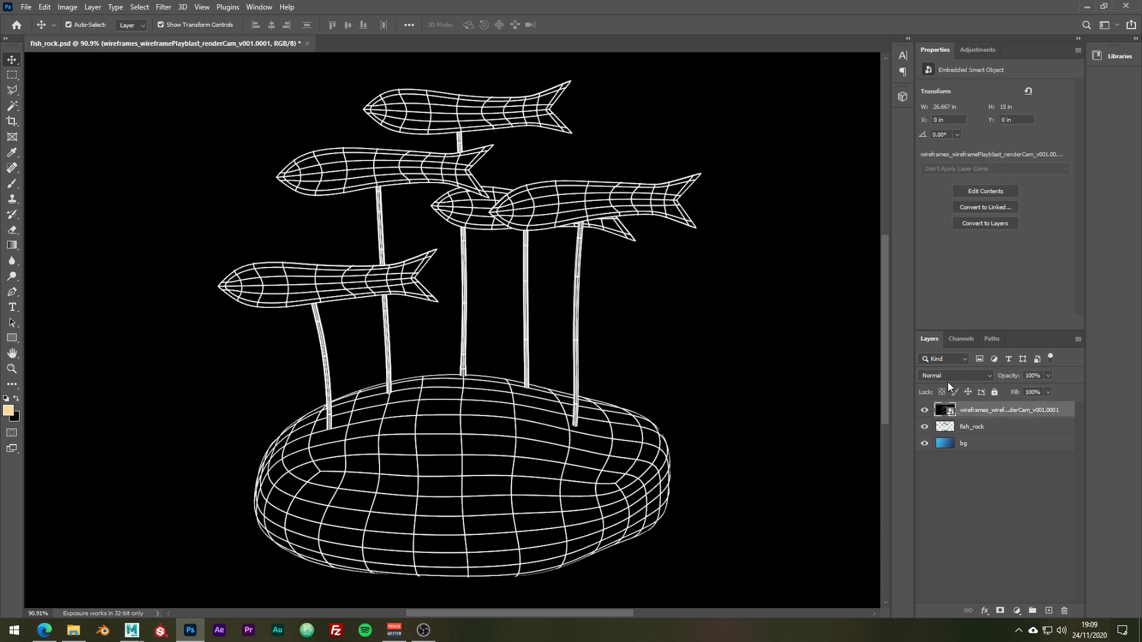
click(946, 377)
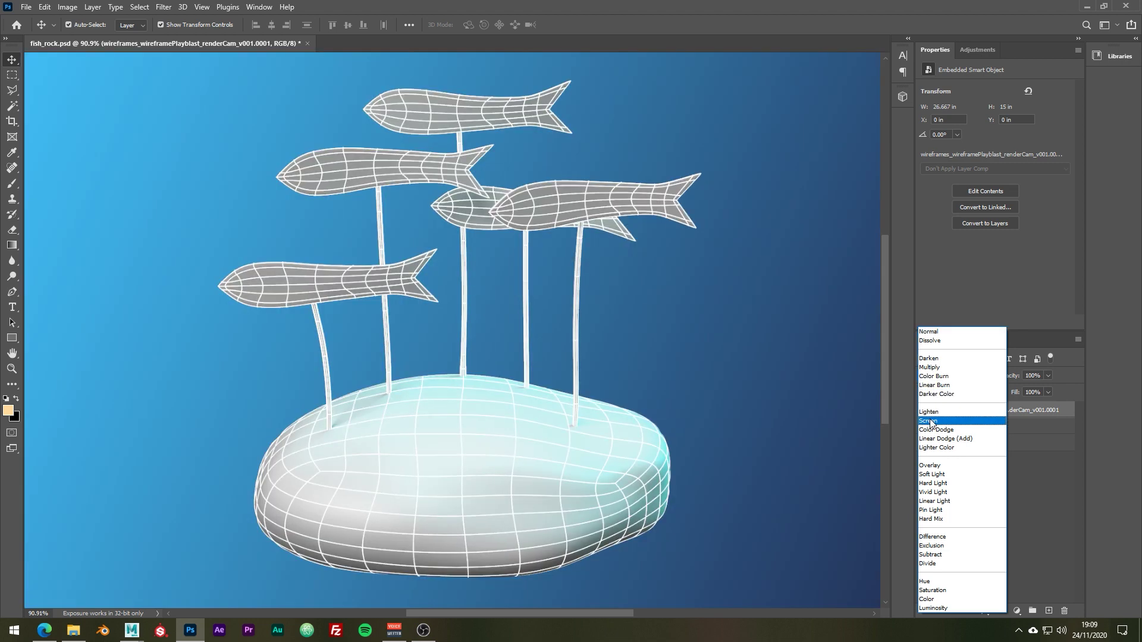
click(930, 421)
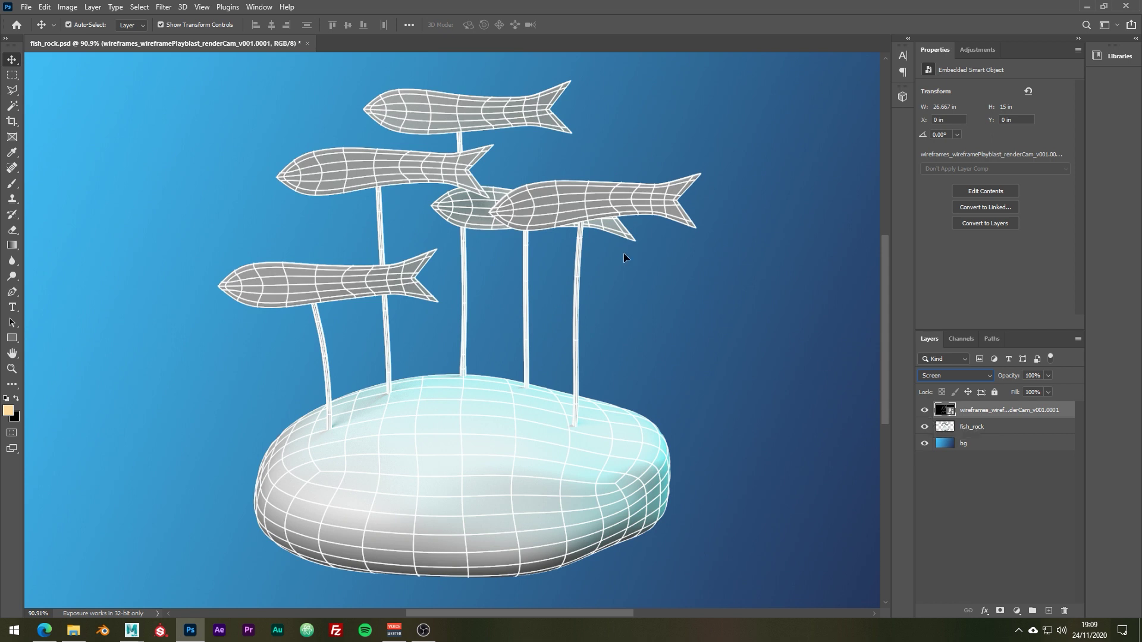
Apply a Gaussian Blur with a radius of about 0.8 pixels to the wireframes layer
click(165, 9)
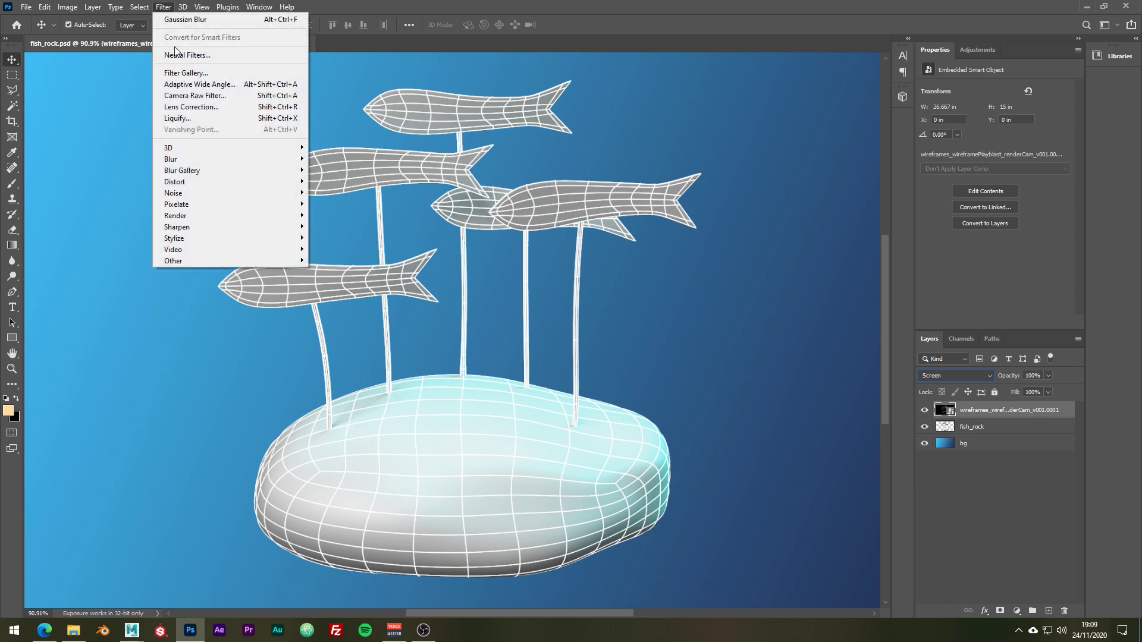
mouse_move(234, 159)
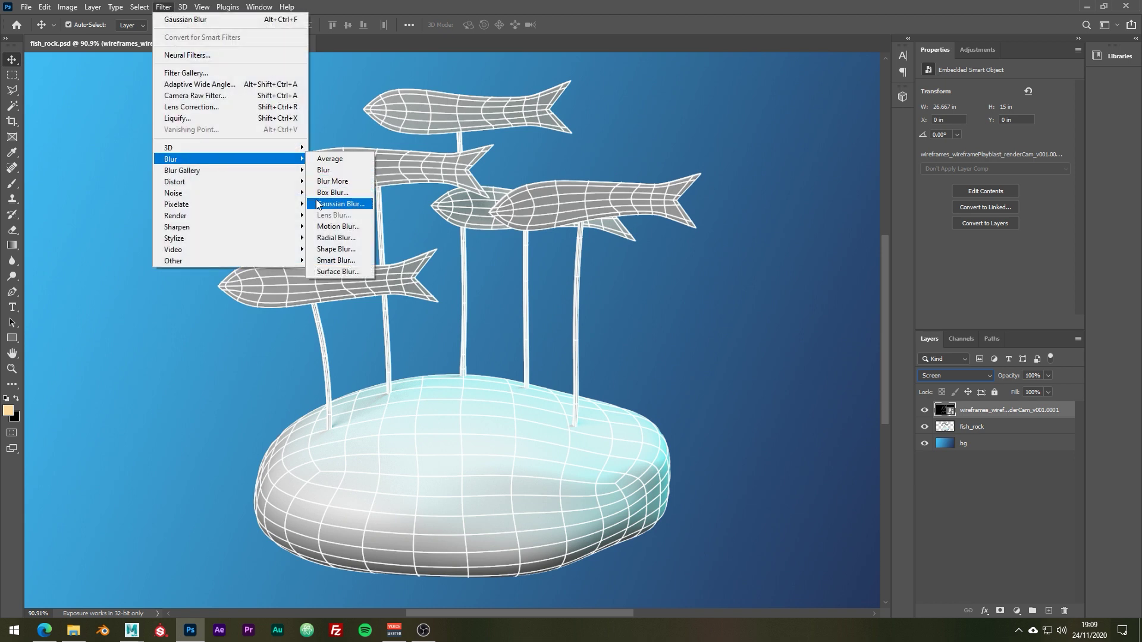
click(367, 203)
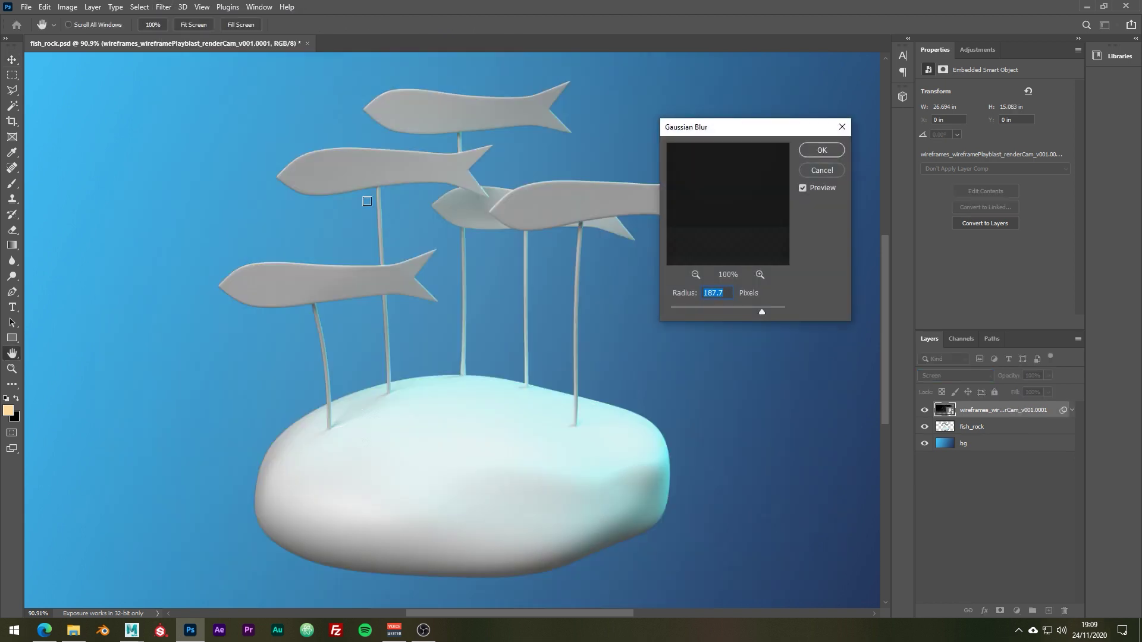
click(676, 307)
scroll(709, 298, down, 2)
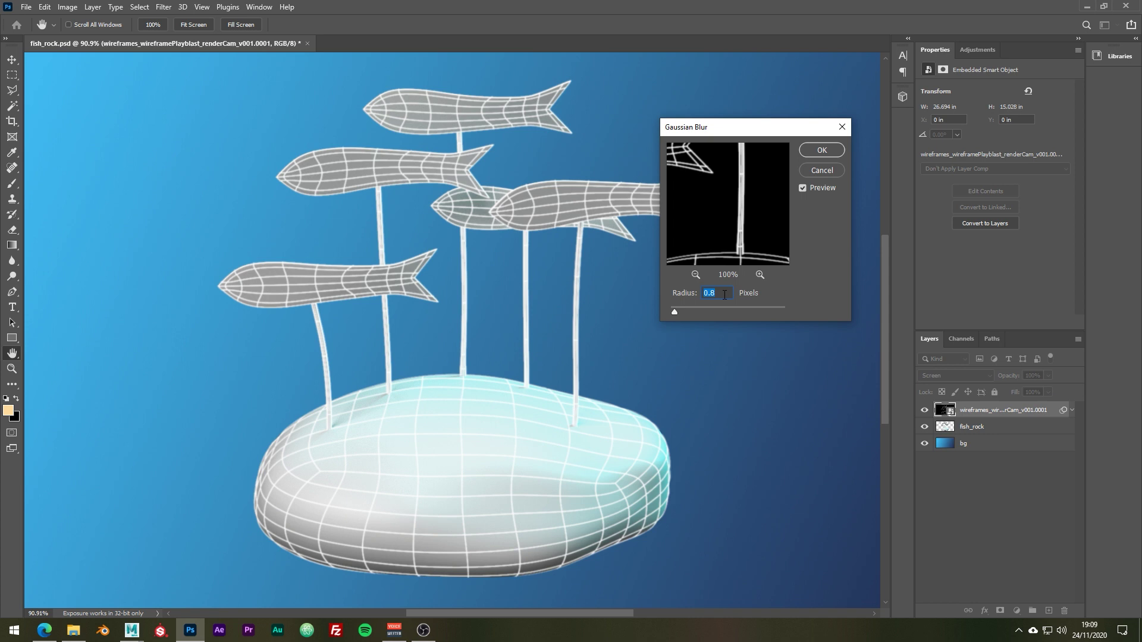
click(814, 153)
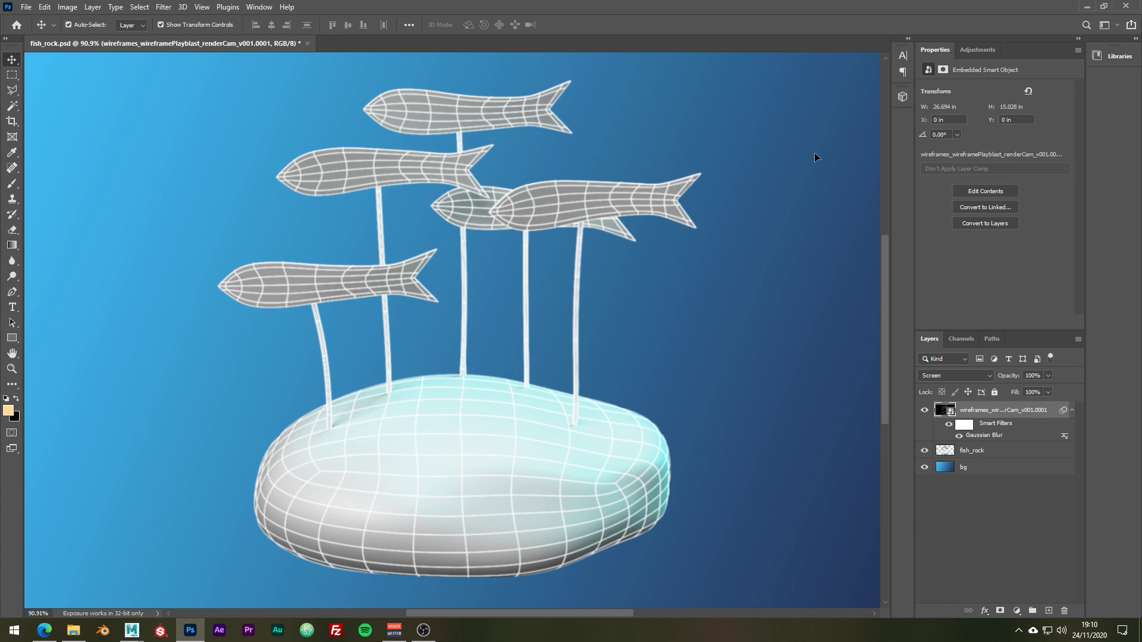
Add a Levels adjustment clipped to the wireframes layer and drag the midtone slider to thin the lines
click(970, 52)
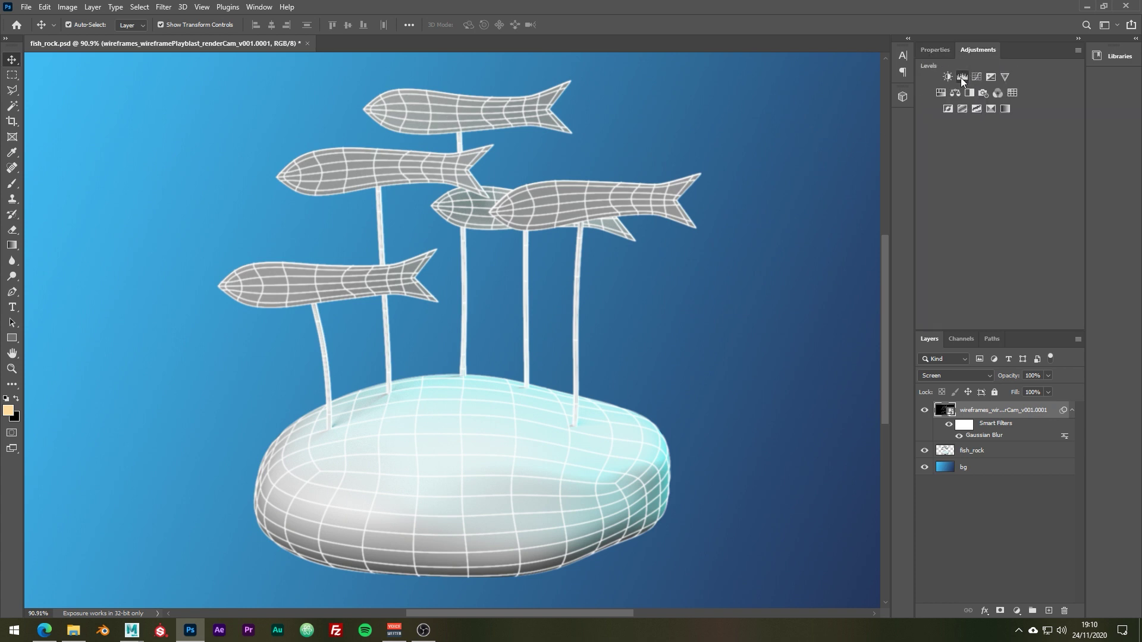
click(961, 77)
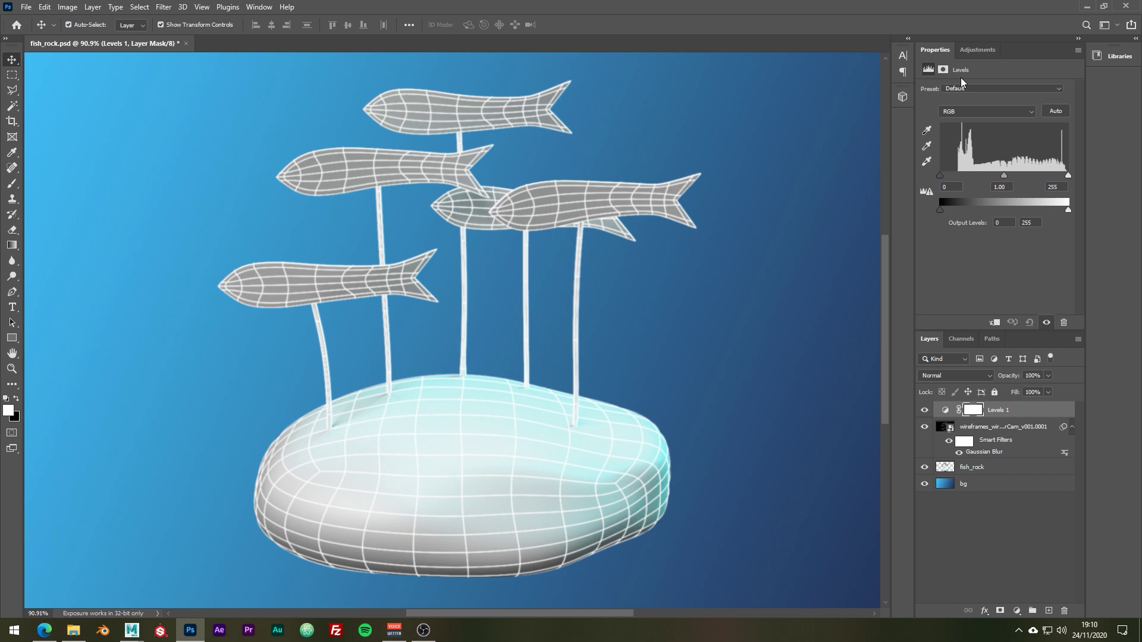
drag(985, 416, 994, 415)
alt+click(993, 416)
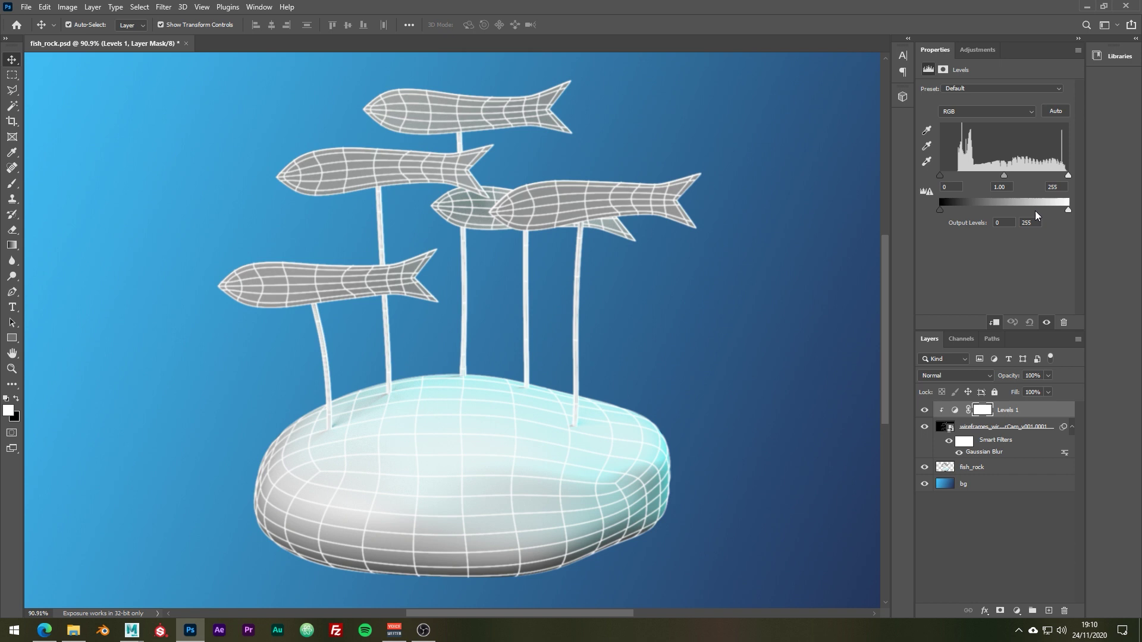
drag(1003, 173, 1046, 177)
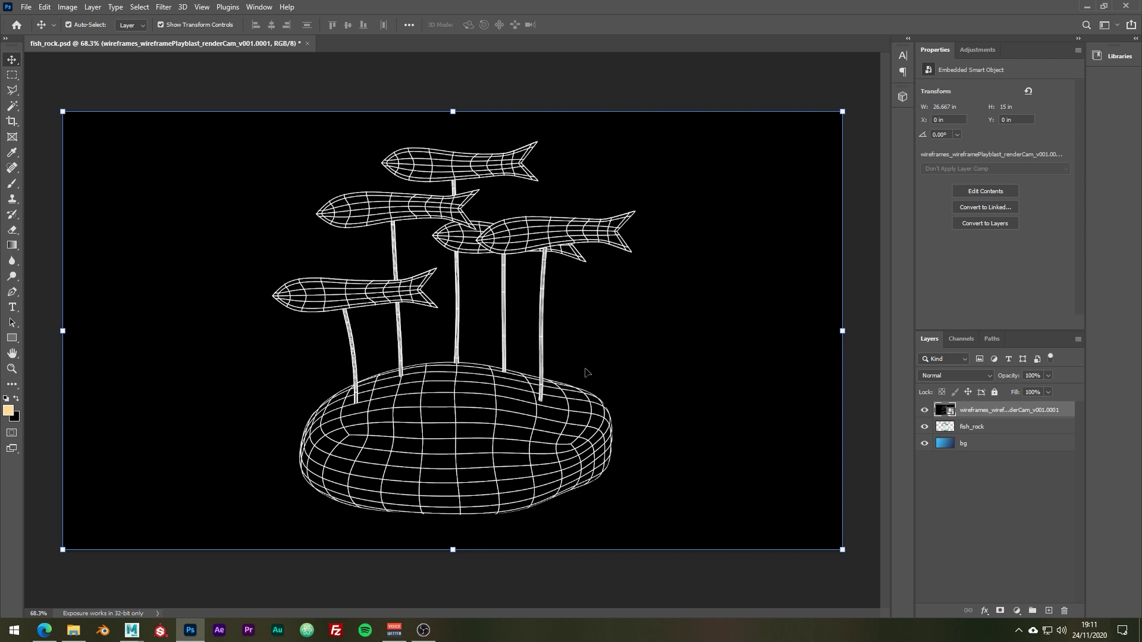
Add Layer 1 above the wireframes, fill it light orange with the Paint Bucket, then hide it
click(1048, 611)
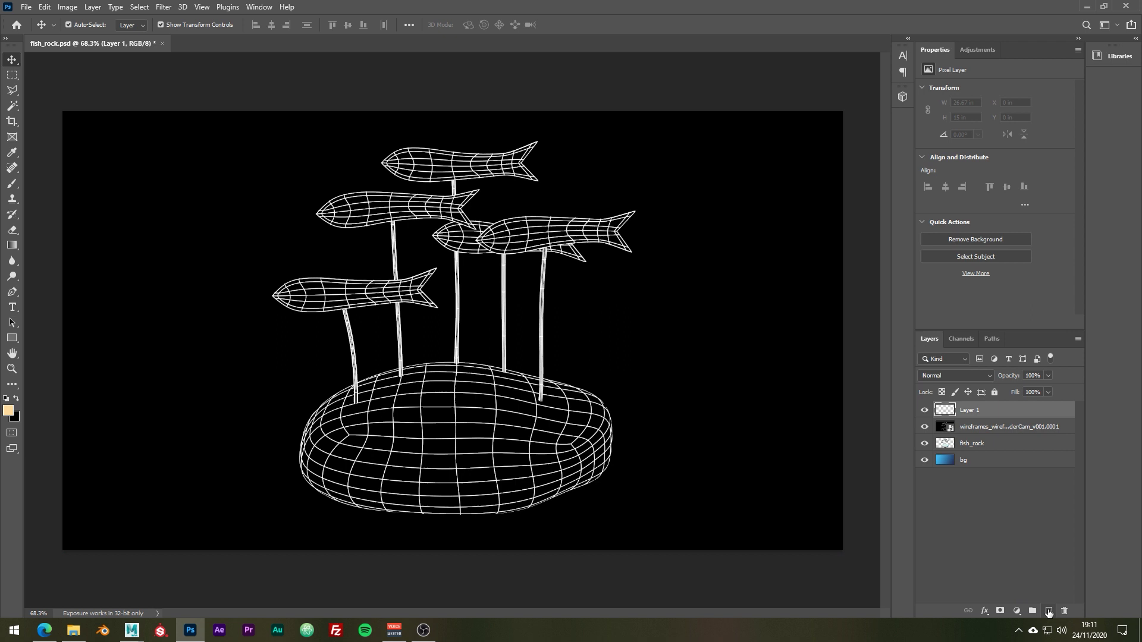
click(16, 248)
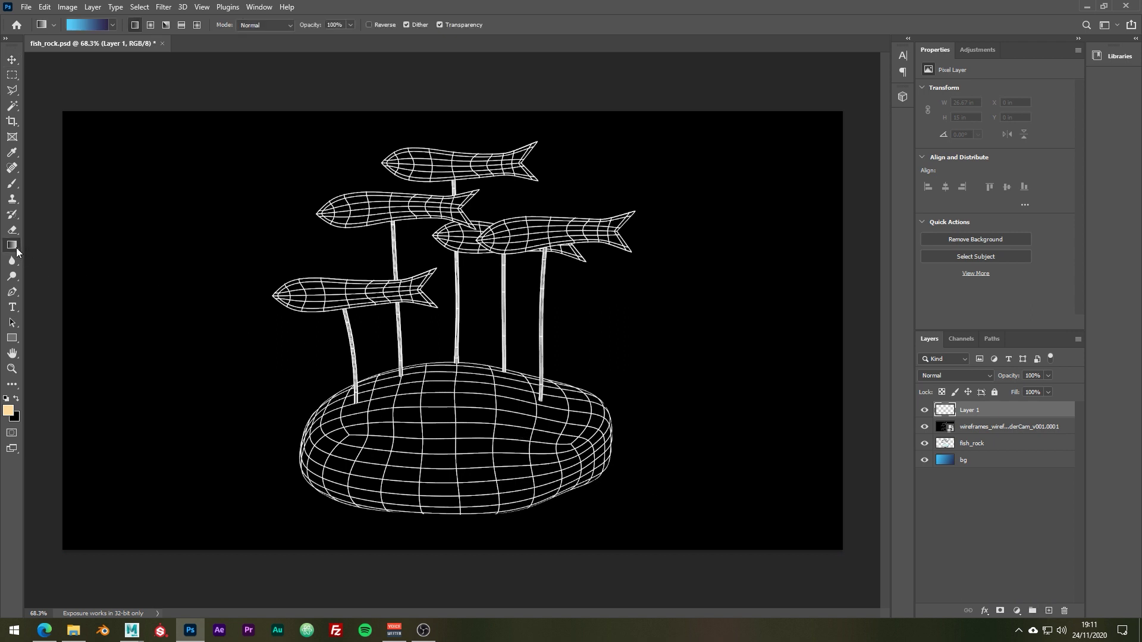
right_click(16, 248)
click(74, 256)
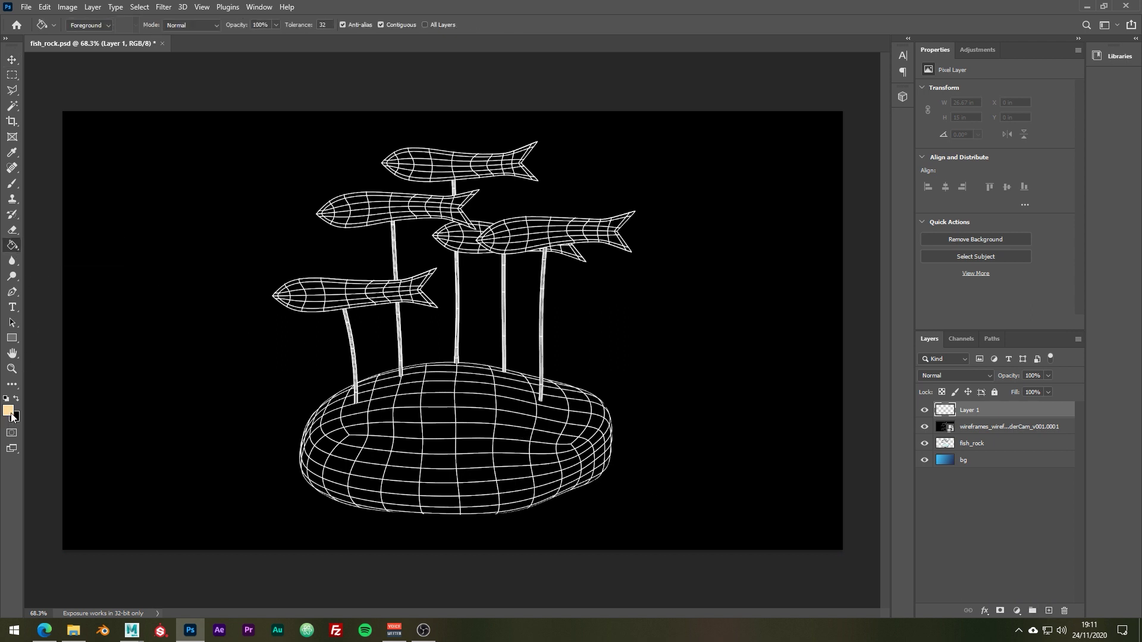
click(232, 402)
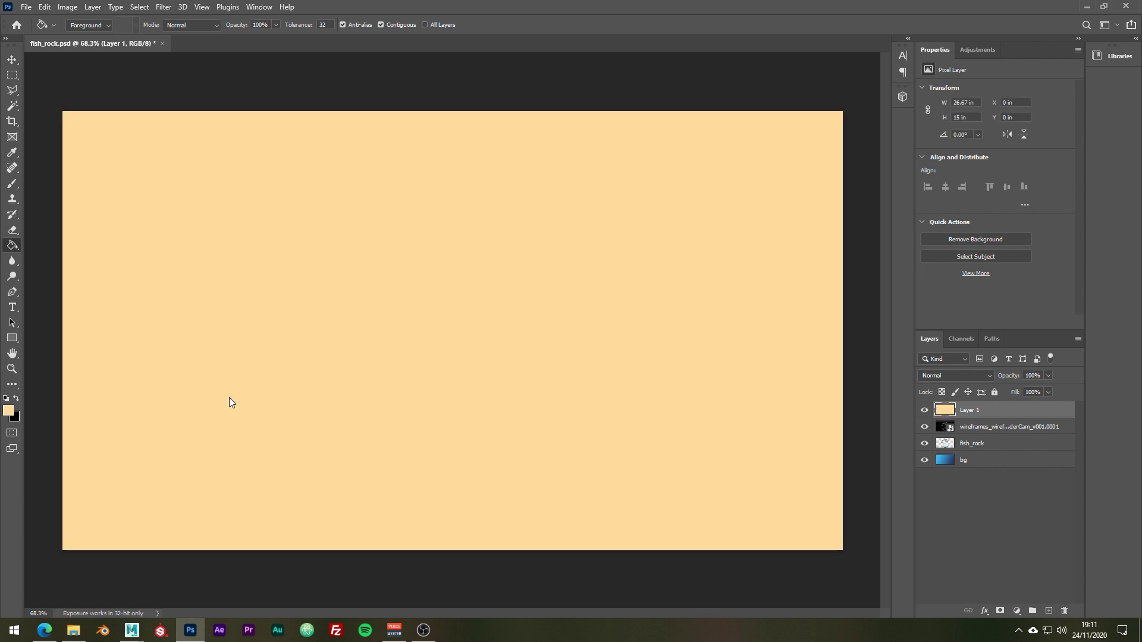
click(924, 409)
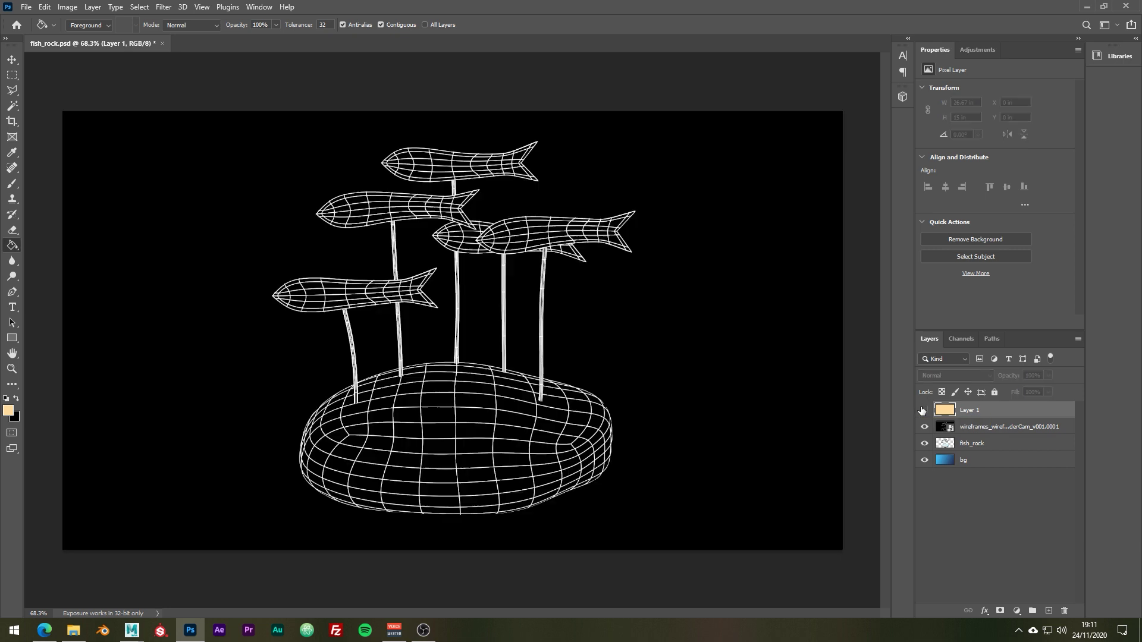
Select the entire wireframe image on the wireframes layer
click(969, 429)
click(13, 75)
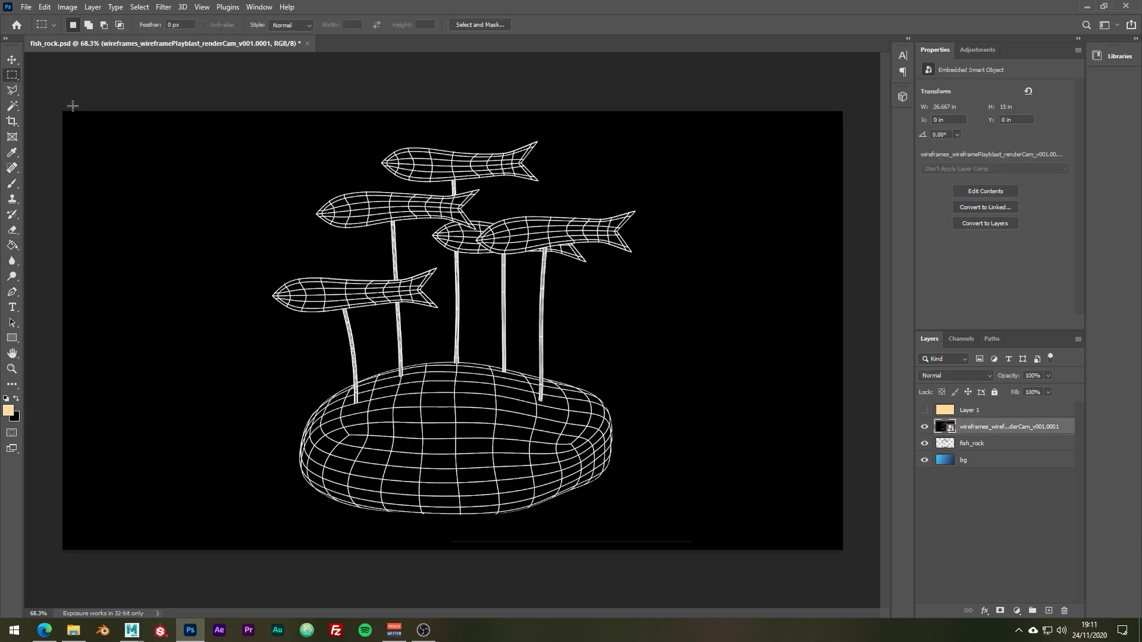
drag(57, 104, 868, 581)
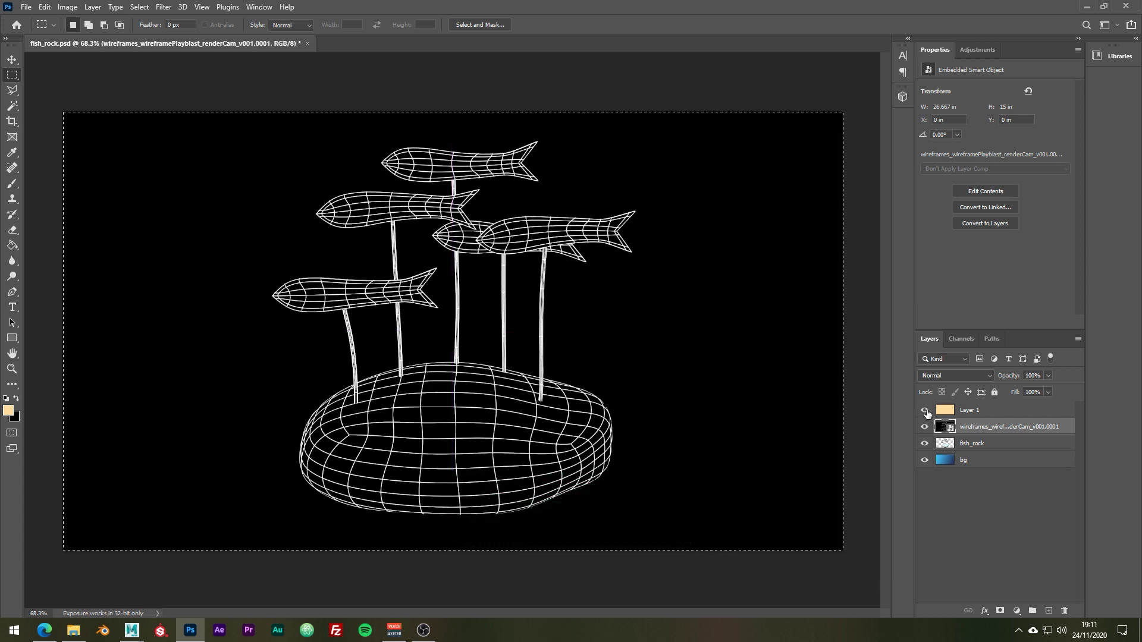
Add a mask to Layer 1, paste the wireframe image into it, and hide the wireframes layer
click(924, 411)
click(987, 413)
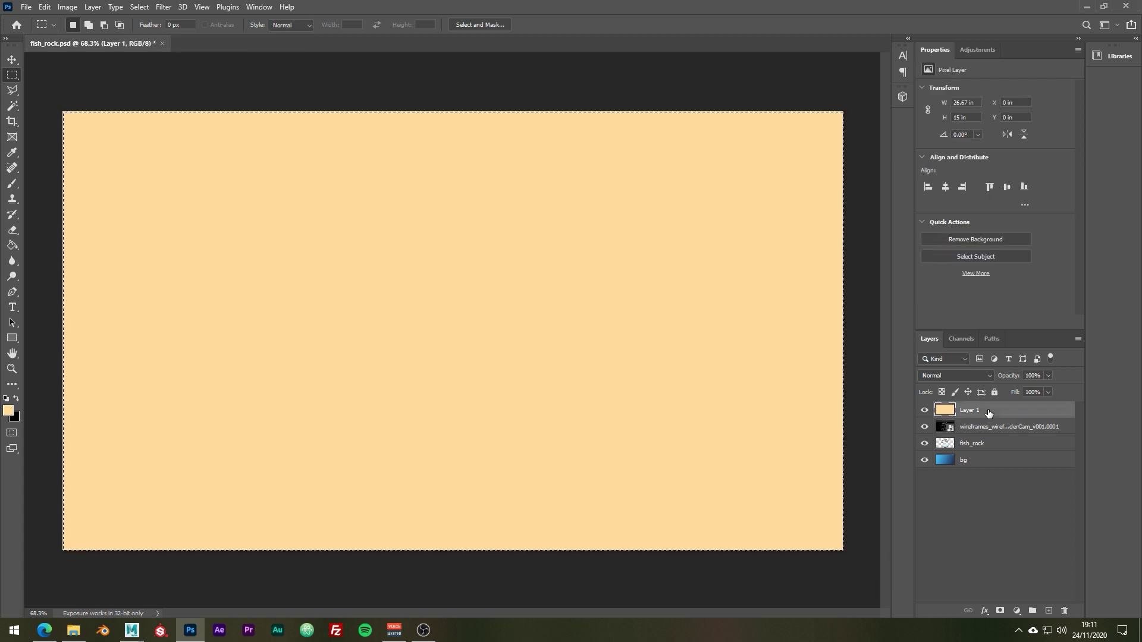
click(999, 611)
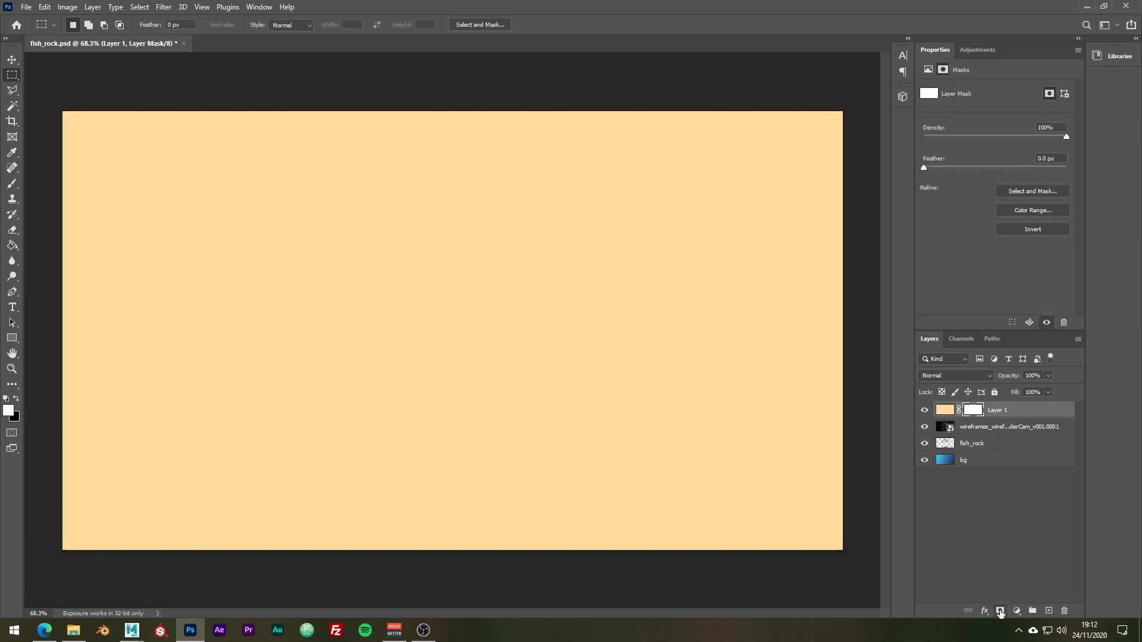
alt+click(970, 413)
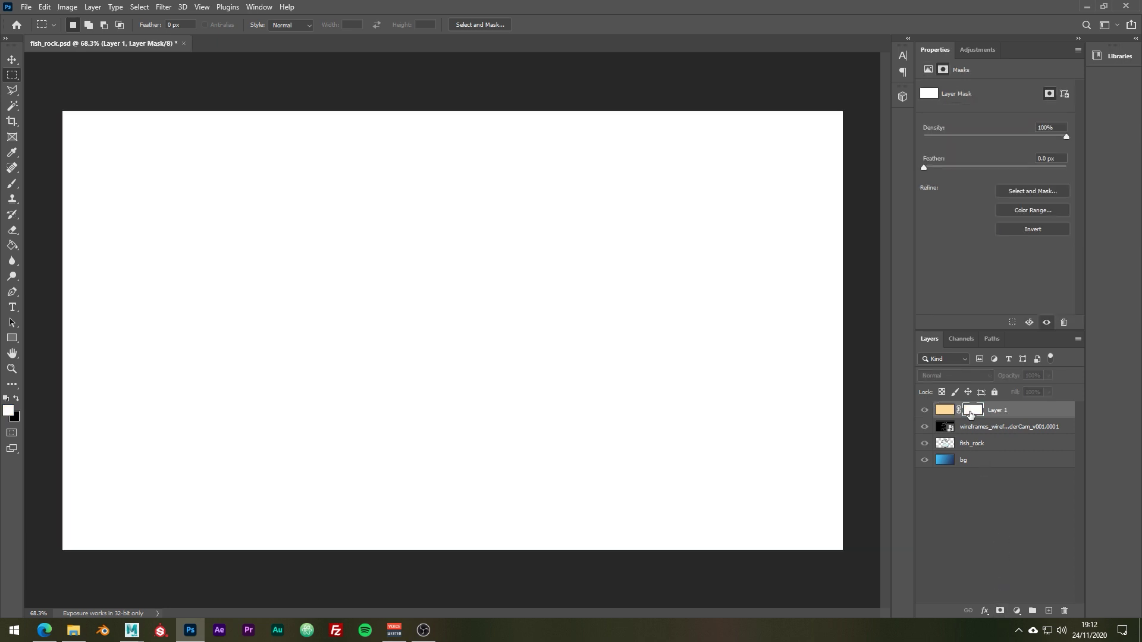
key(ctrl+v)
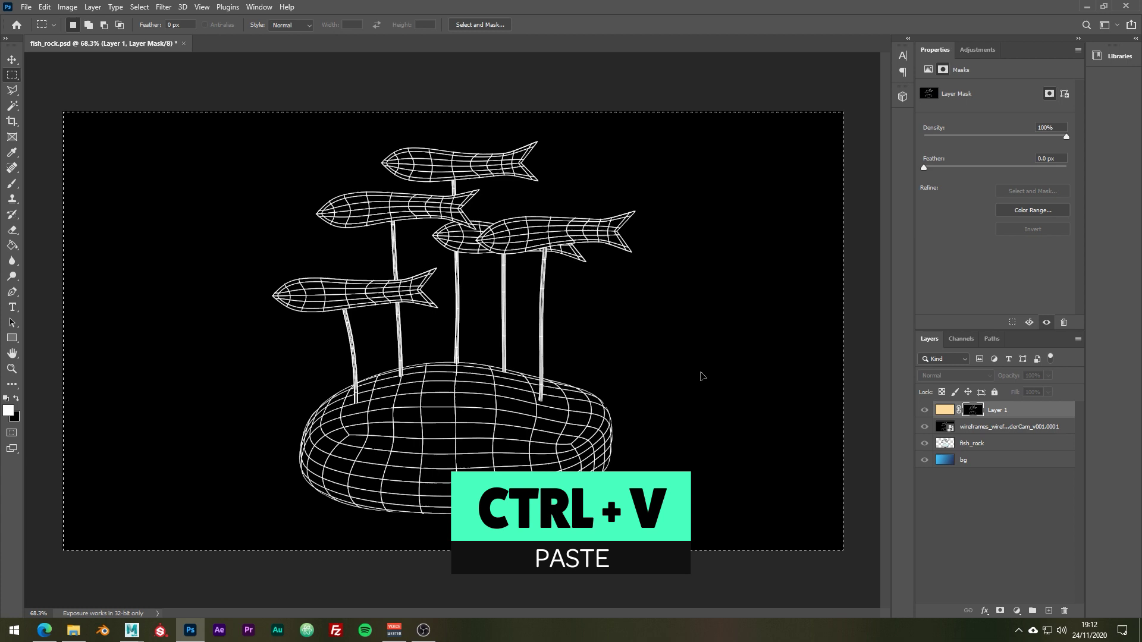
click(1032, 416)
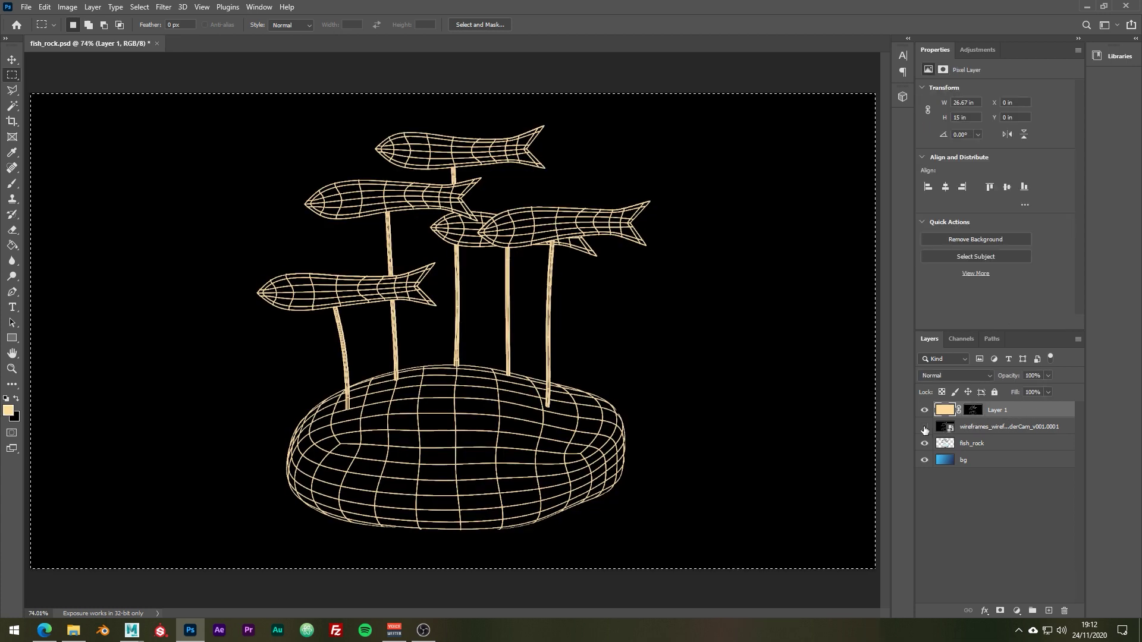
click(924, 427)
Refill Layer 1 with light cyan 9ce9ff so the mesh lines turn cyan
key(g)
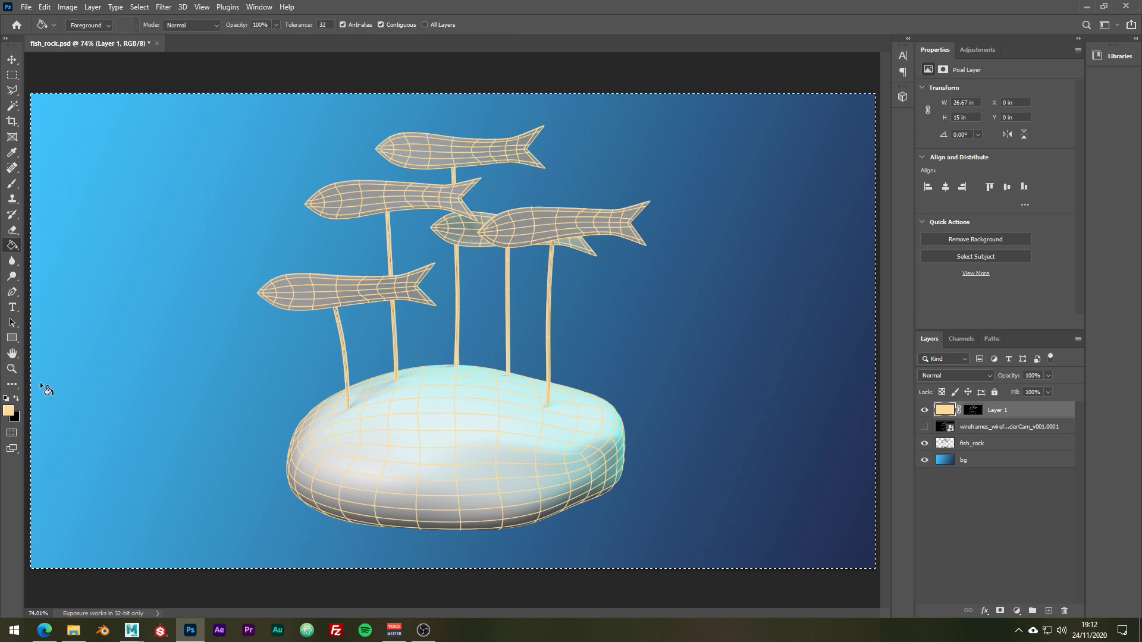
click(7, 413)
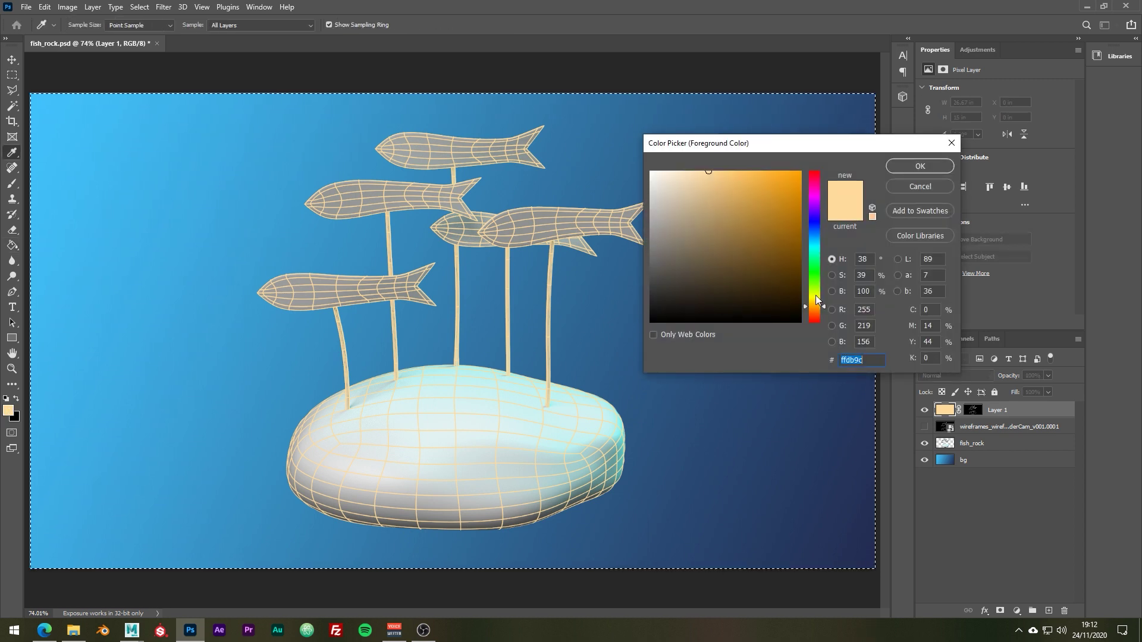
drag(815, 295, 815, 240)
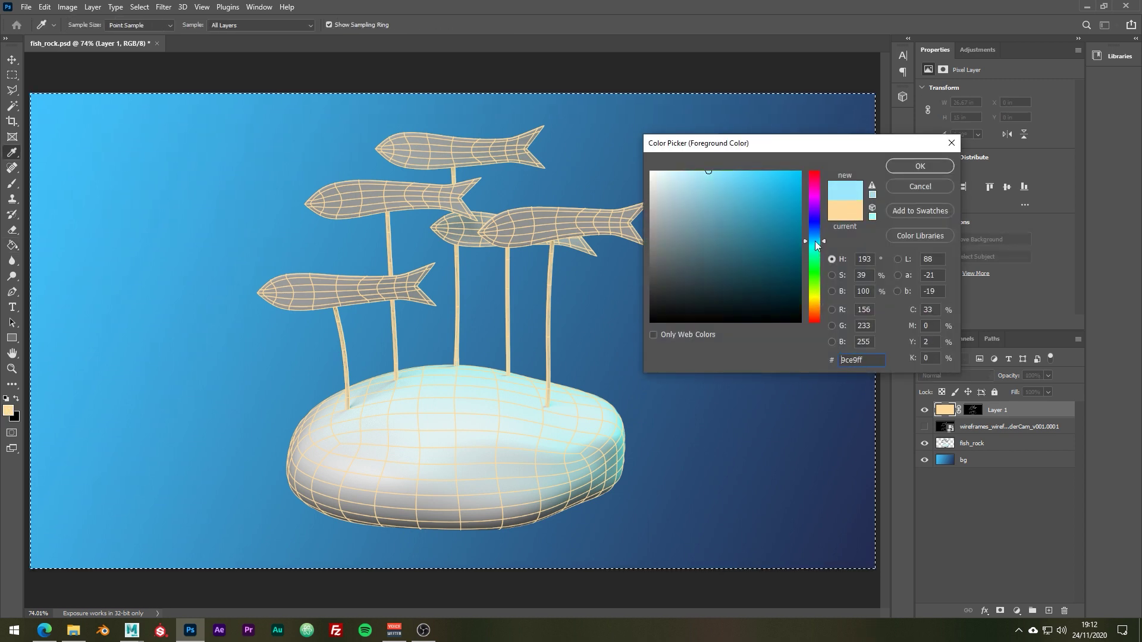
click(901, 170)
key(g)
click(822, 202)
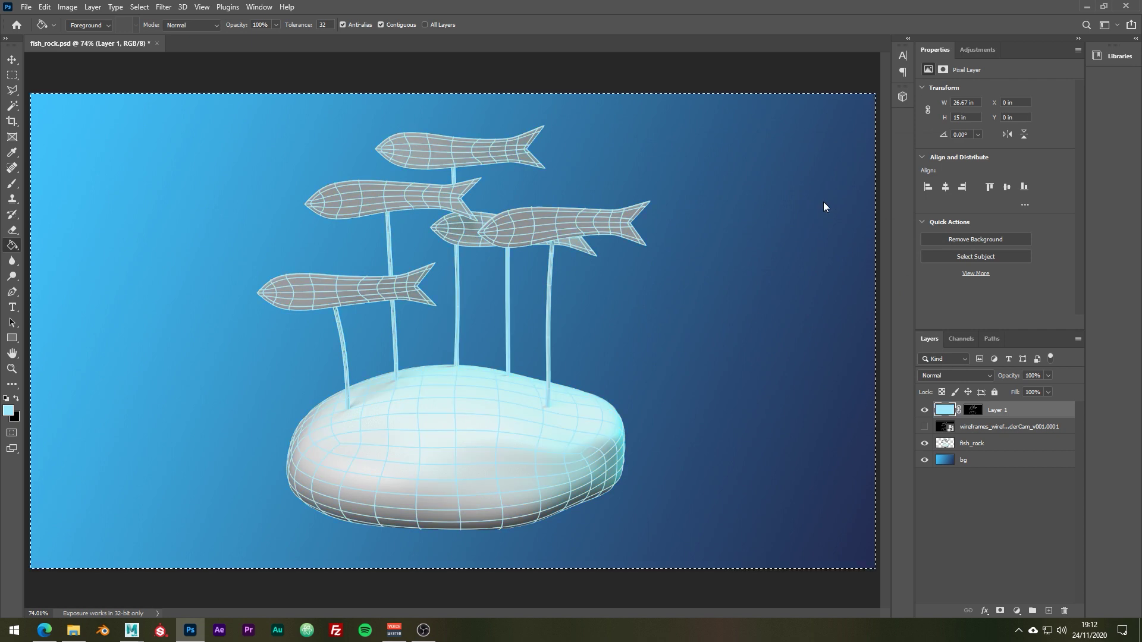
Fill Layer 1 with a vertical blue gradient, dark blue at the top to light cyan below
right_click(13, 251)
click(37, 244)
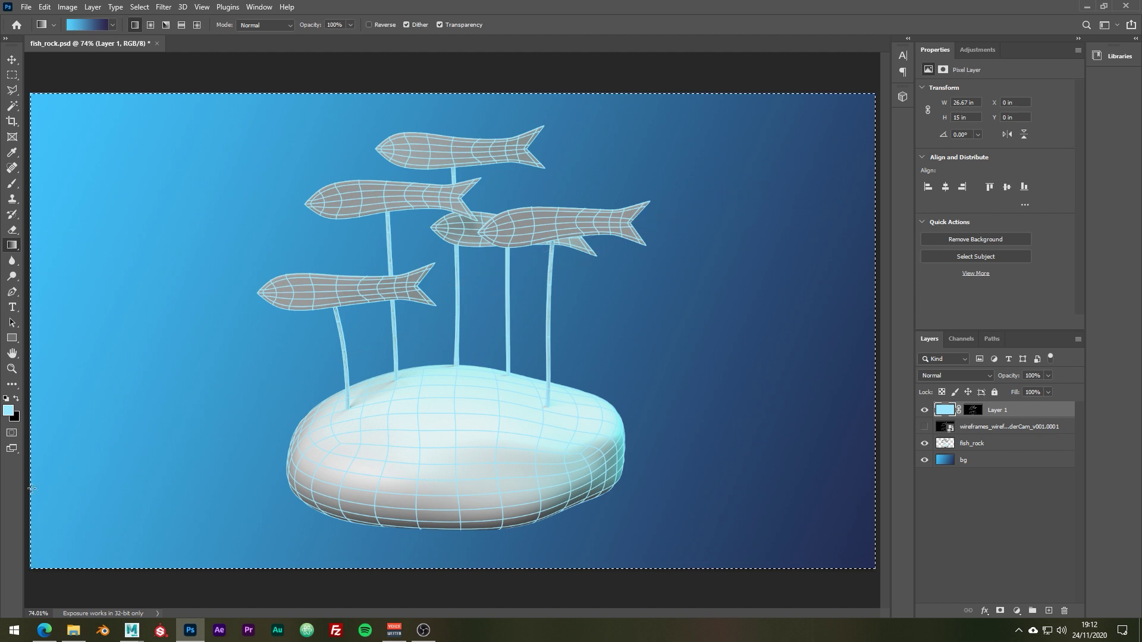
drag(31, 487, 873, 487)
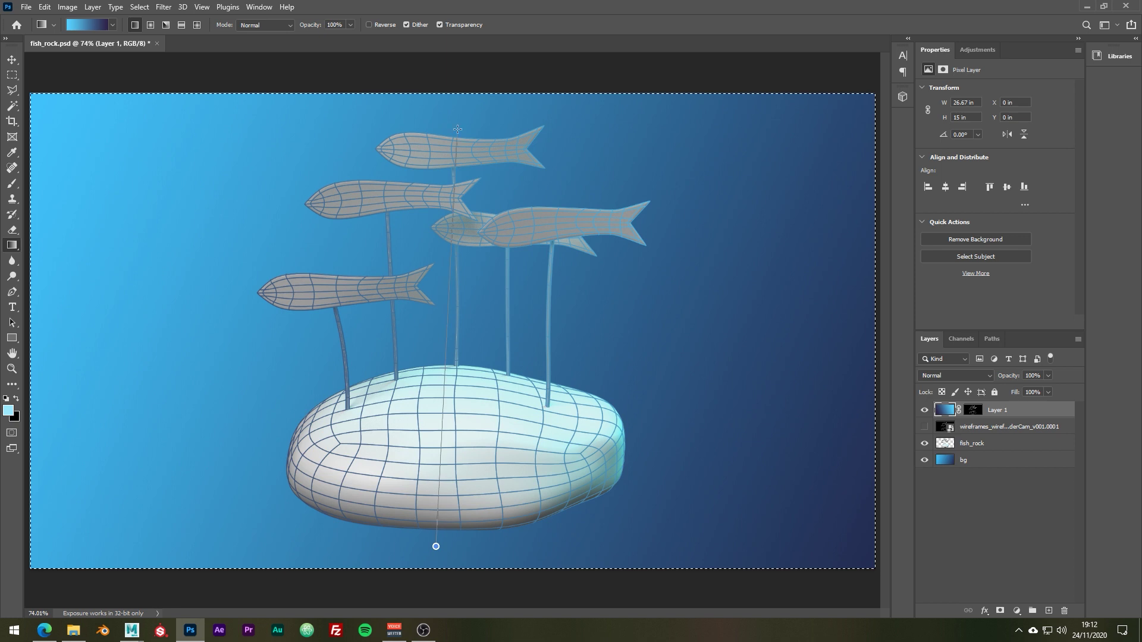
drag(458, 129, 457, 129)
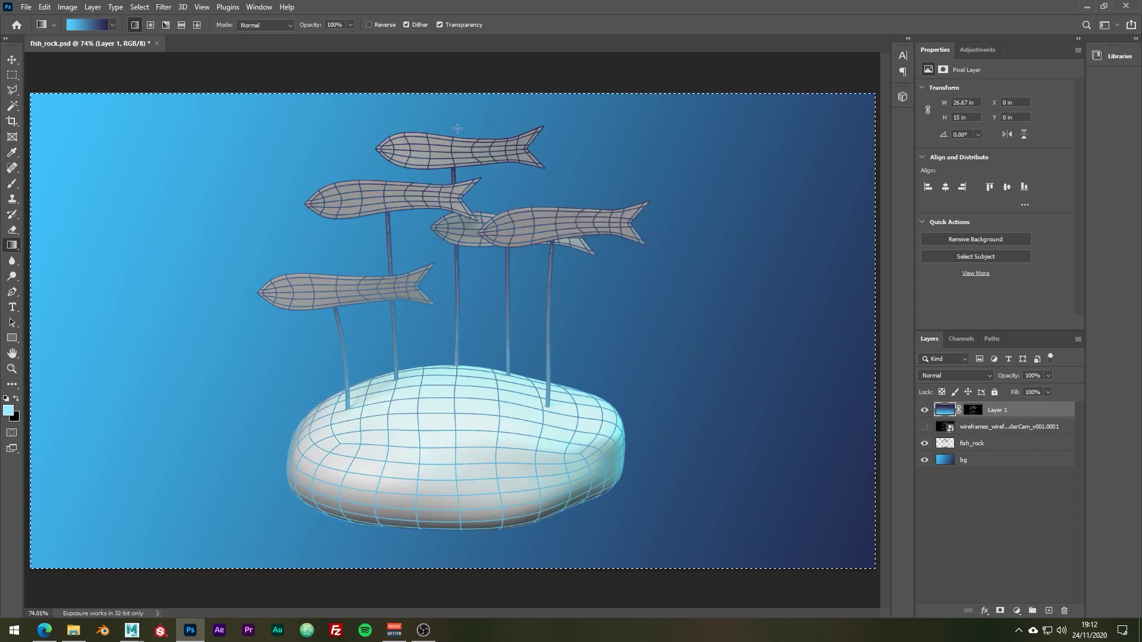